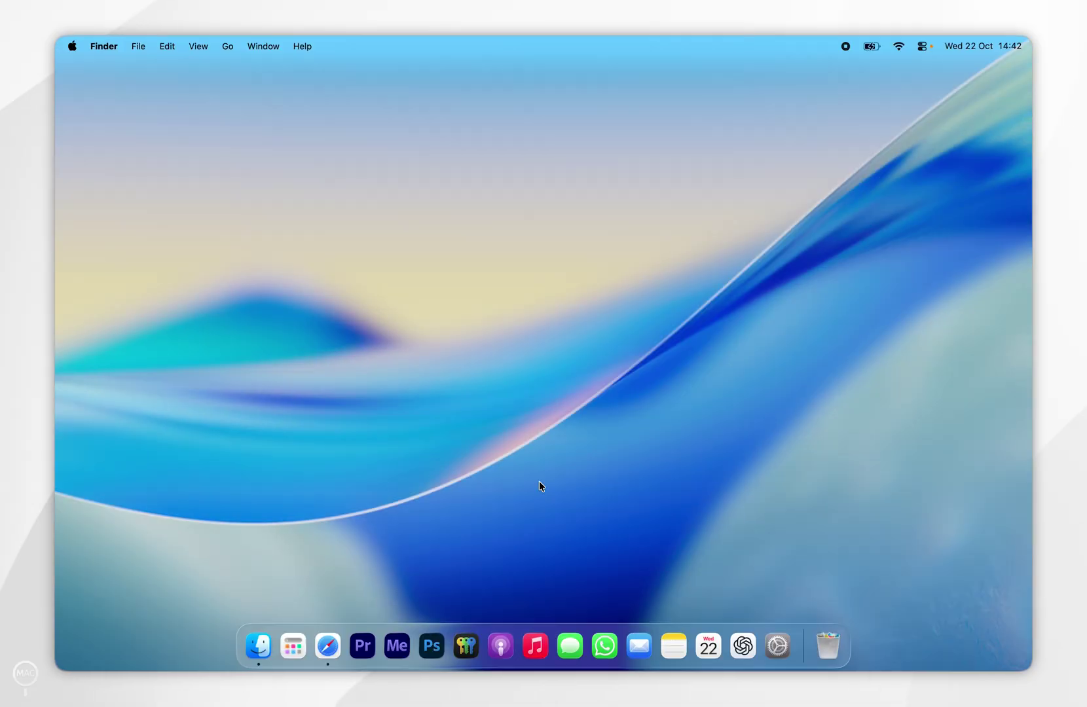
Open chatgpt.com/atlas in Safari and start downloading ChatGPT_Atlas.dmg for macOS
click(328, 647)
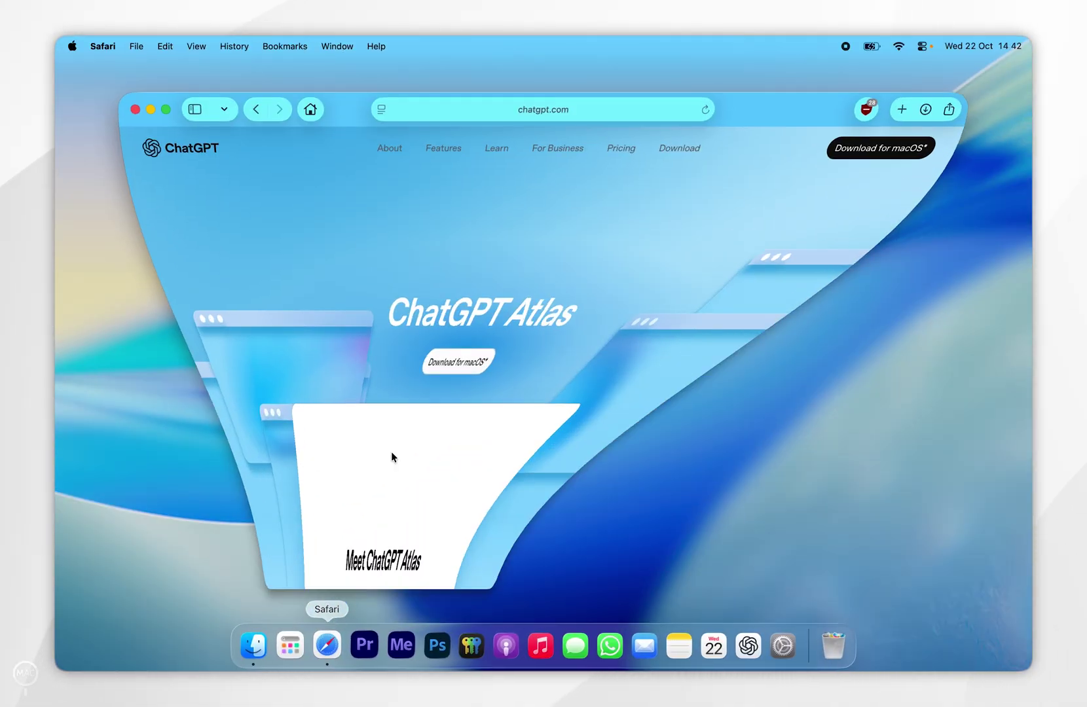
click(519, 111)
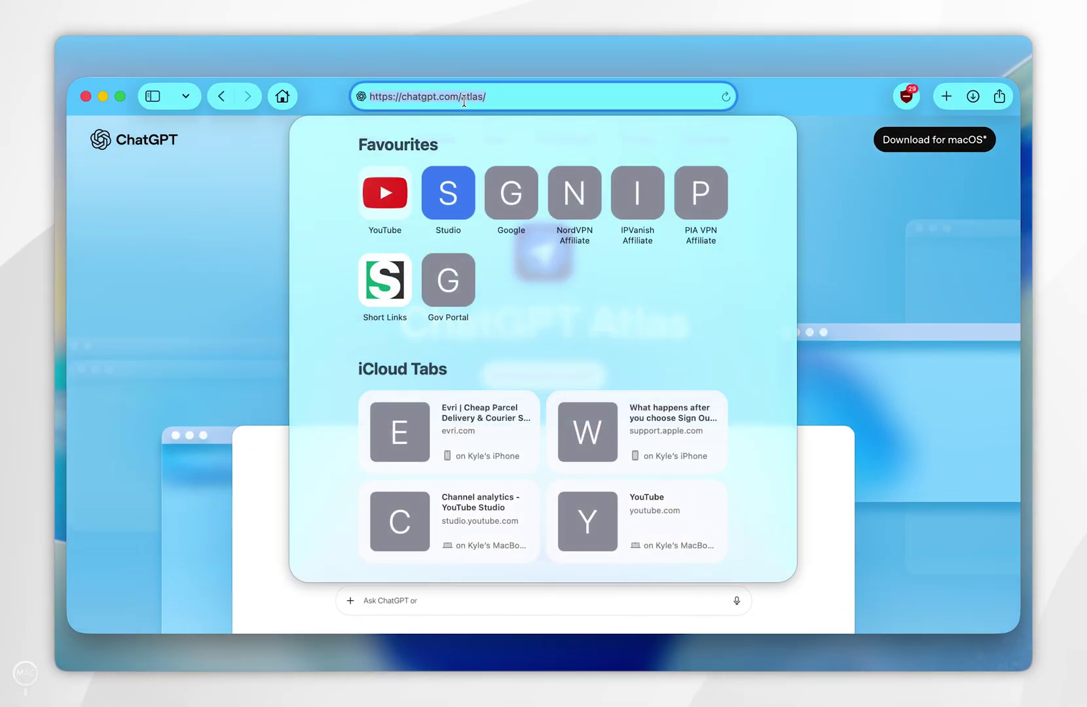
click(230, 284)
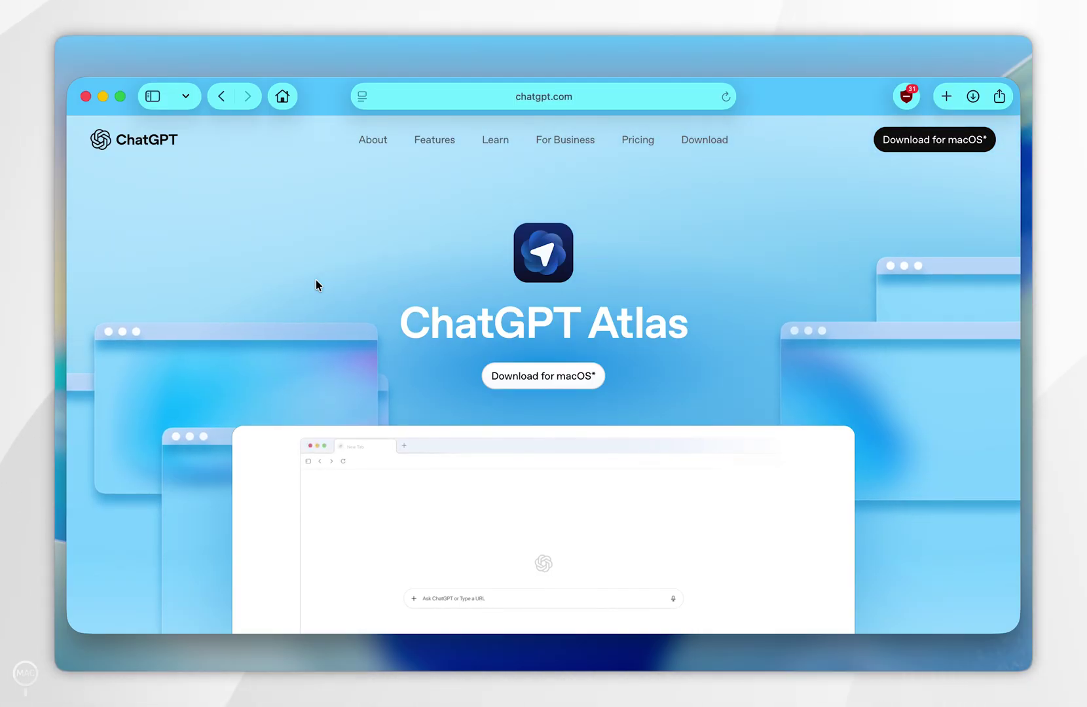
click(559, 382)
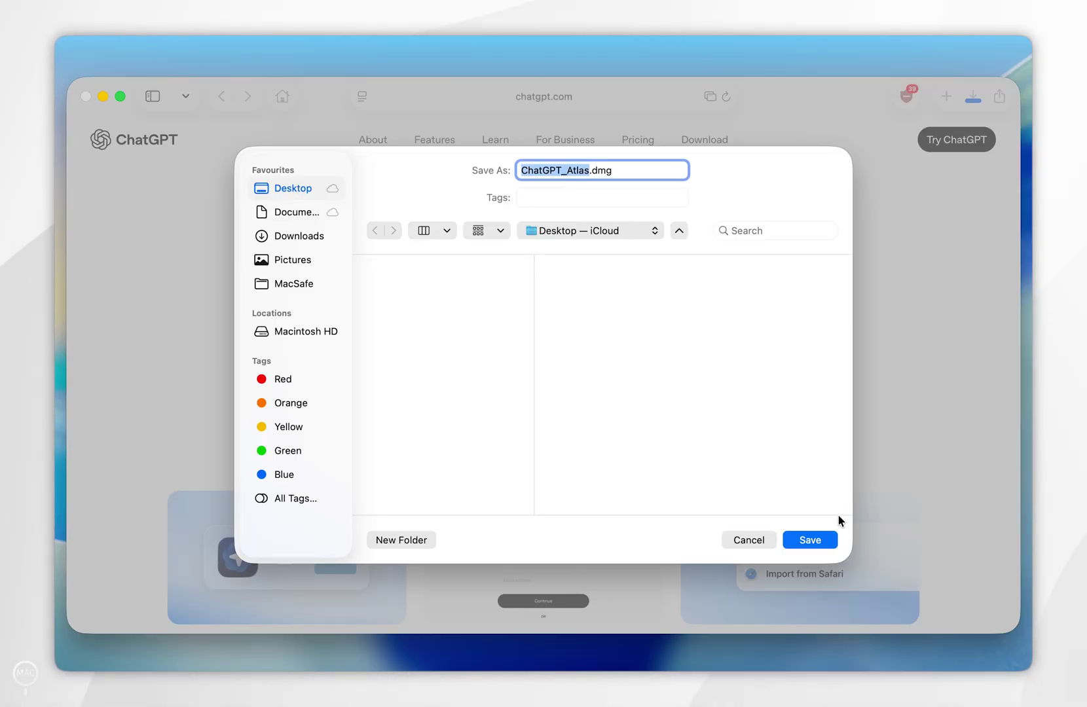
Save ChatGPT_Atlas.dmg to the desktop, open it, and copy ChatGPT Atlas.app into Applications
click(810, 540)
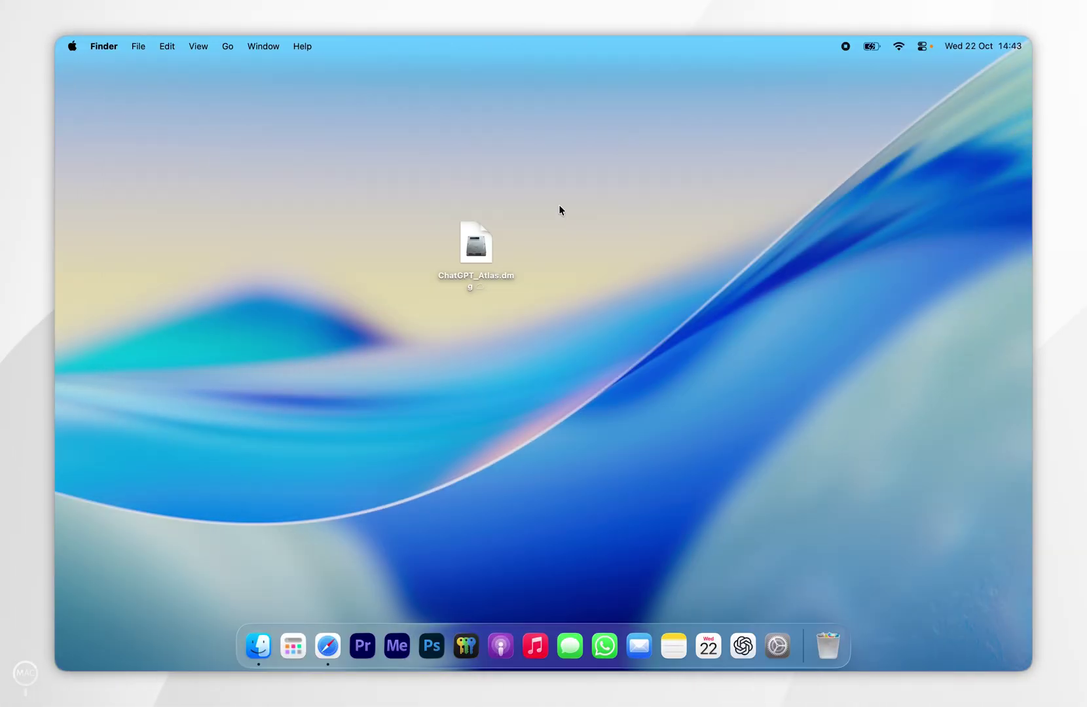
drag(566, 197, 393, 308)
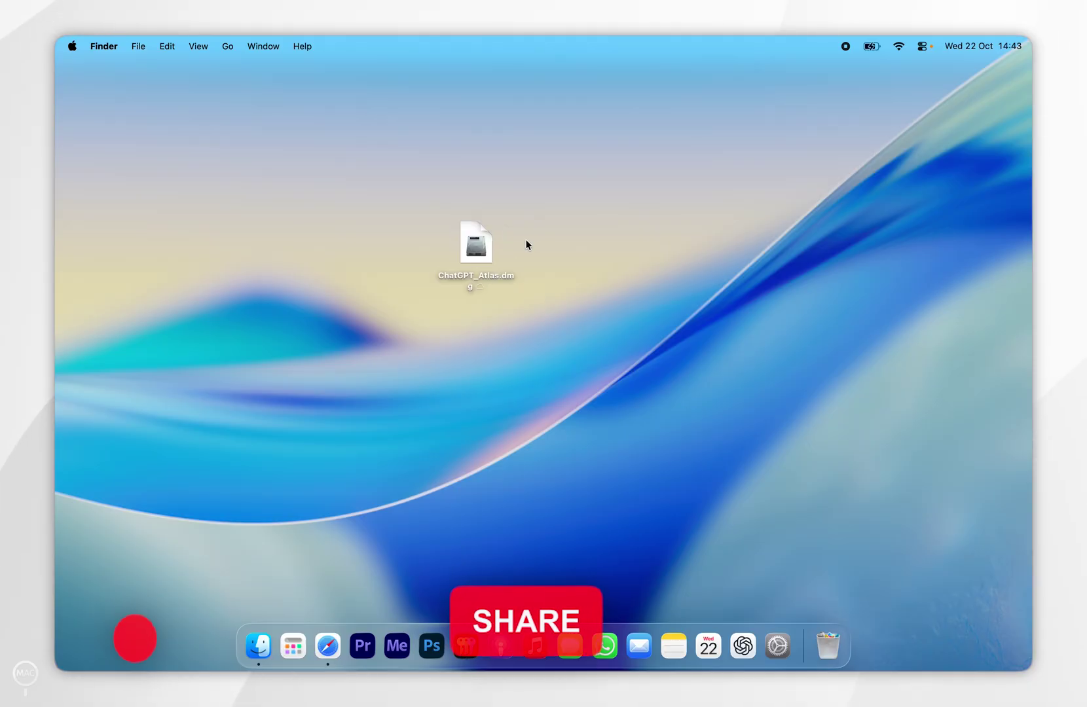
double_click(477, 237)
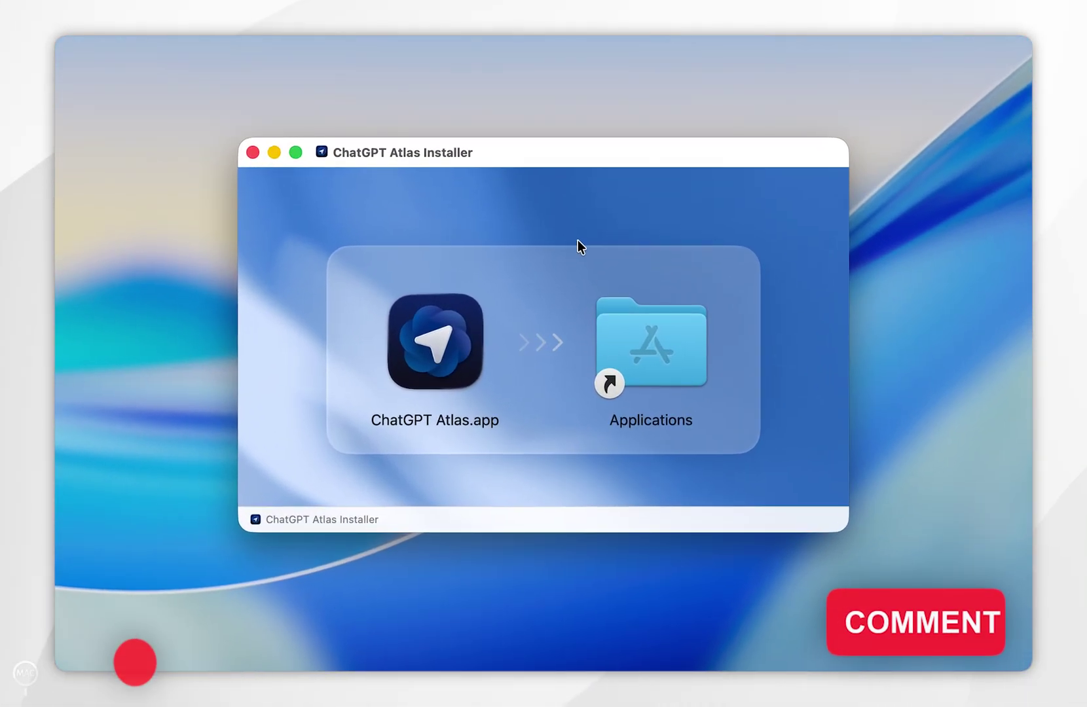
drag(448, 340, 648, 346)
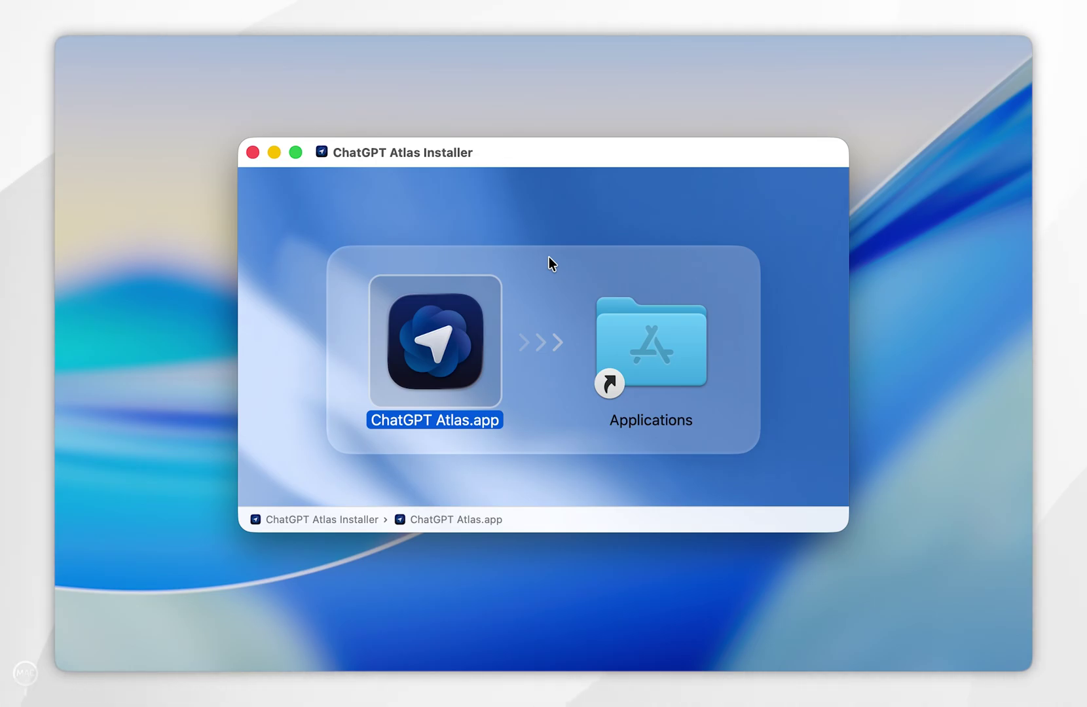
Close the installer window and move ChatGPT_Atlas.dmg from the desktop to the Trash
click(253, 152)
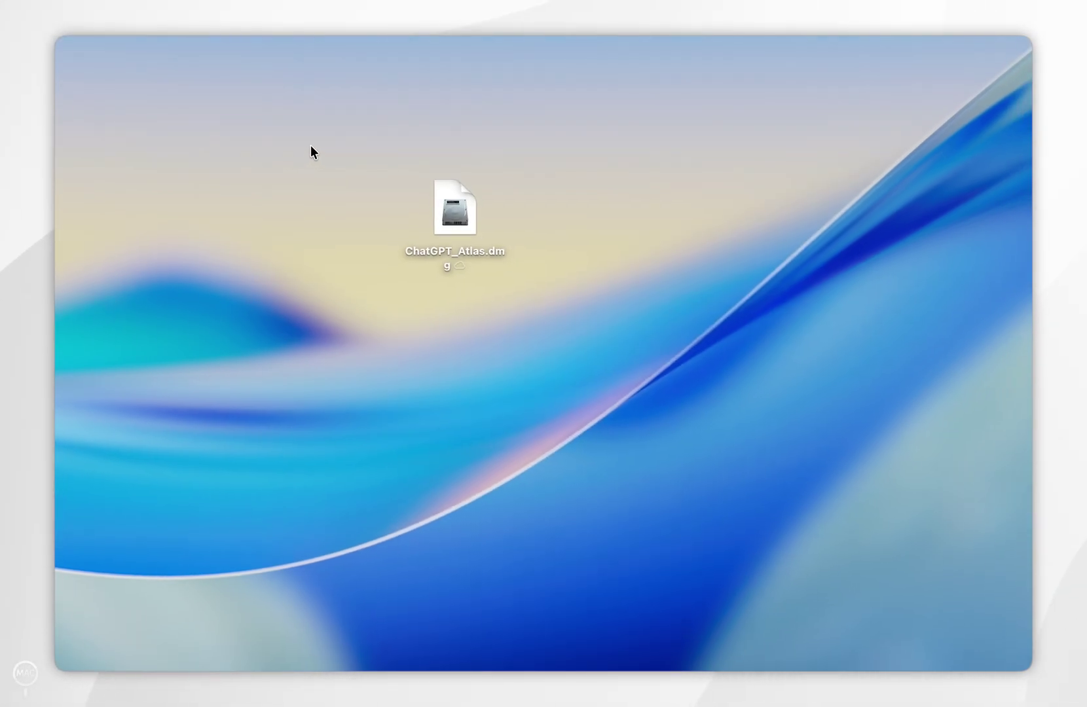
drag(359, 187, 566, 303)
key(super+BackSpace)
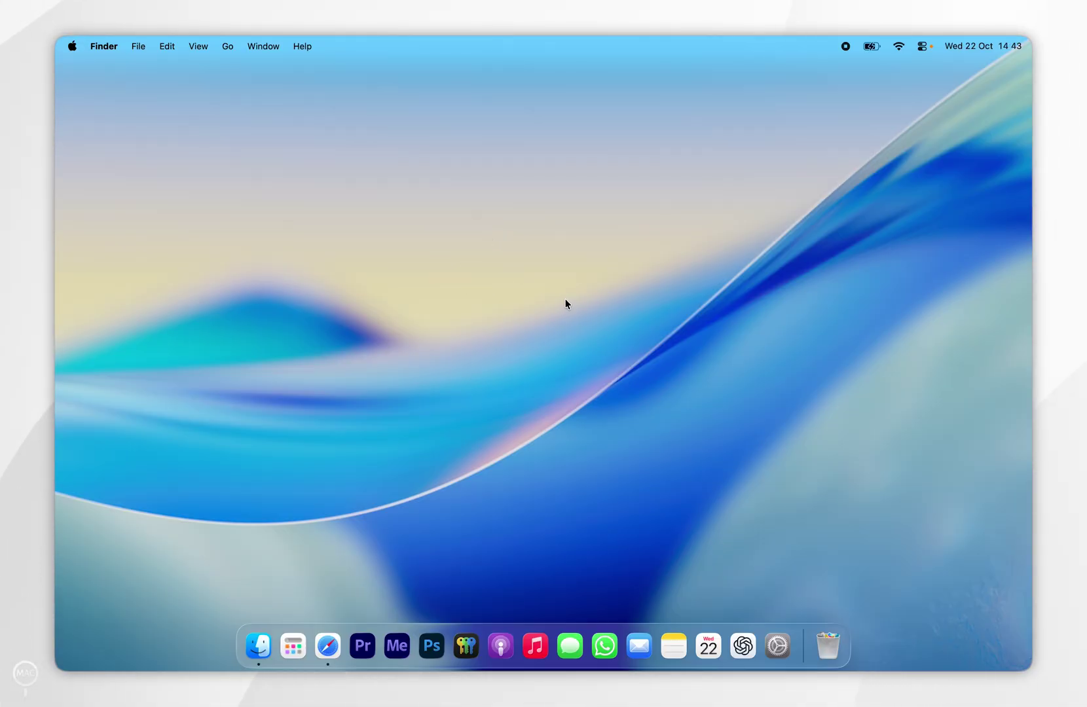
Launch ChatGPT Atlas from the Apps list and allow it to open despite the internet-download warning
click(293, 646)
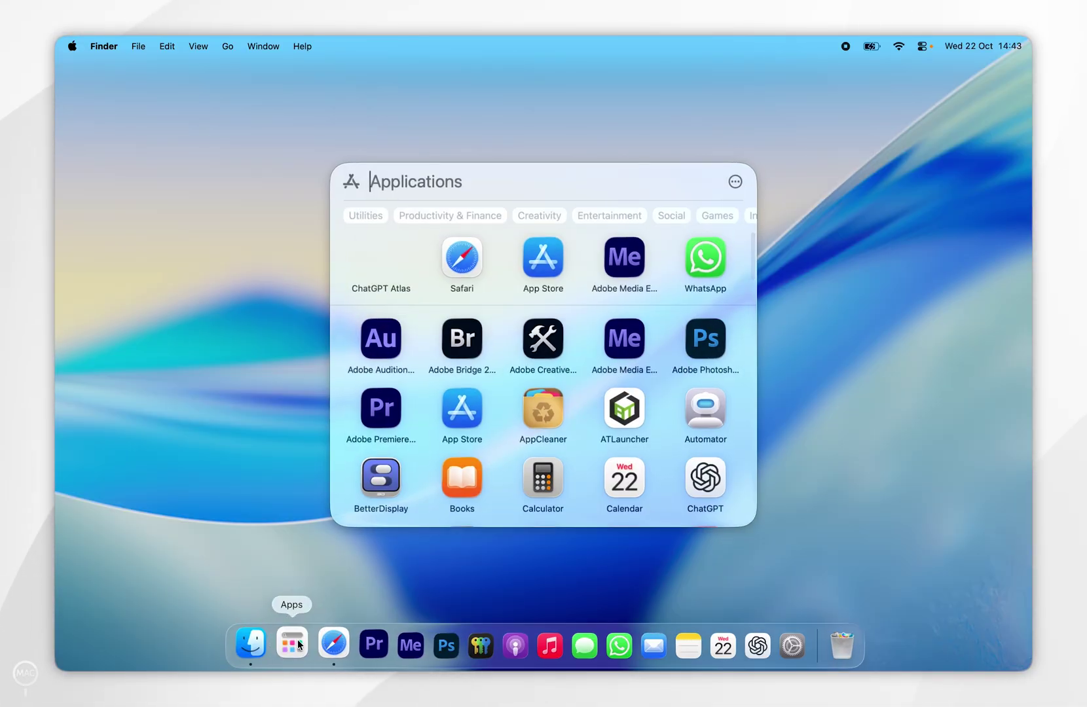
click(384, 261)
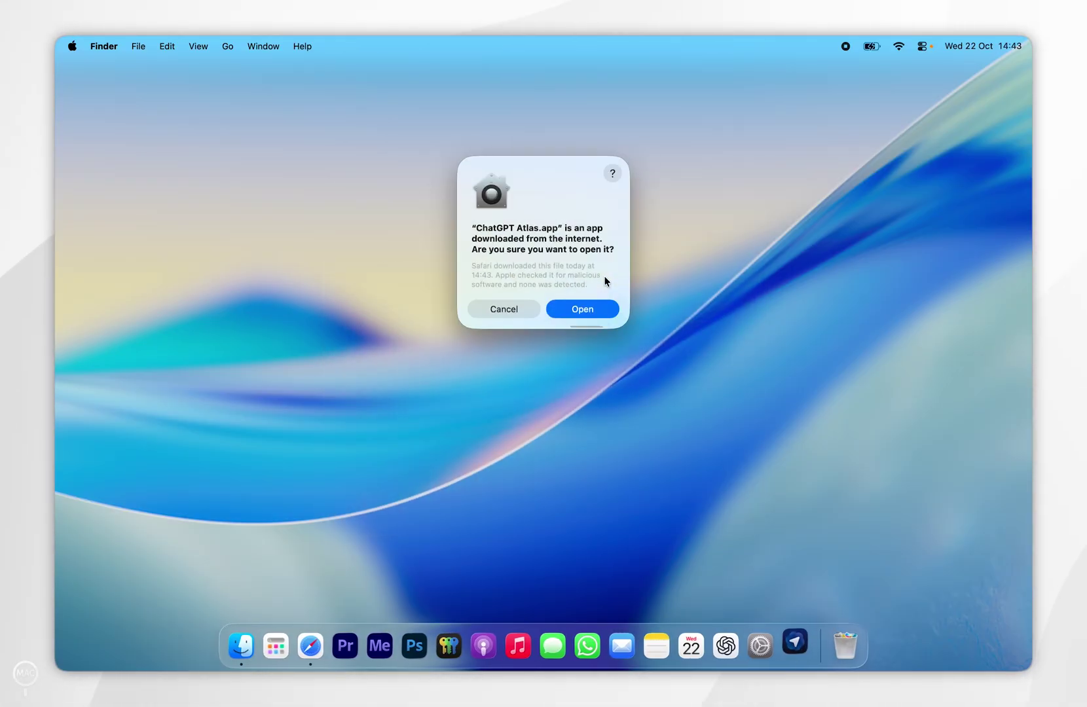
click(595, 313)
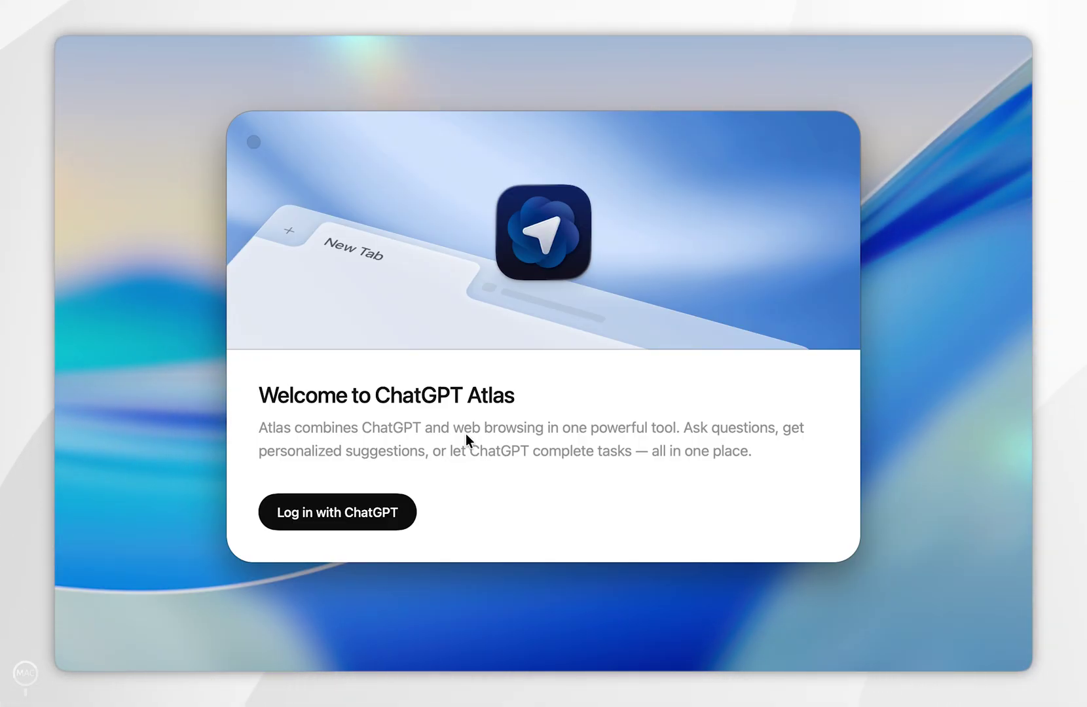
Log in with a ChatGPT account, entering the account e-mail, and start importing data from Safari
click(316, 512)
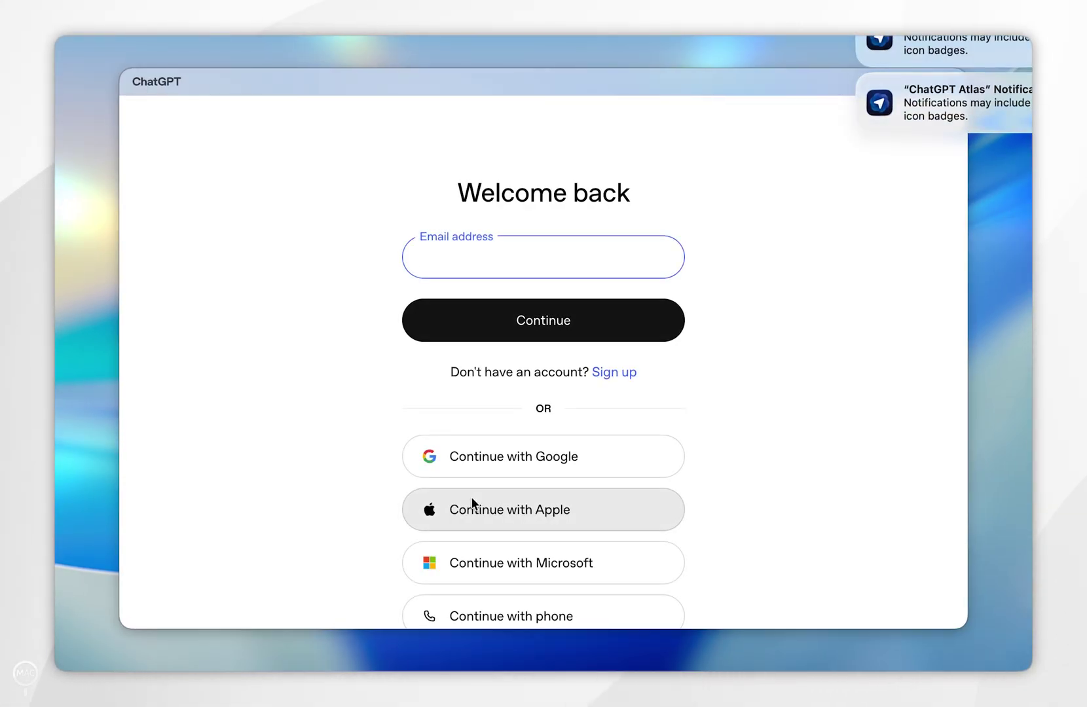
click(489, 251)
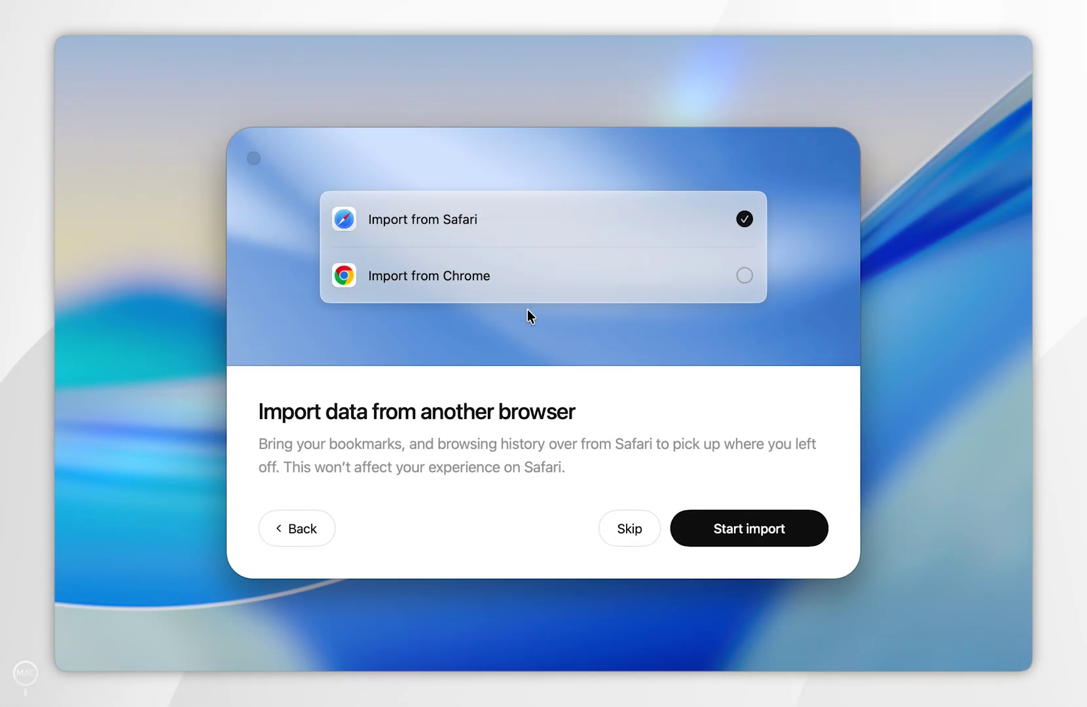
click(747, 538)
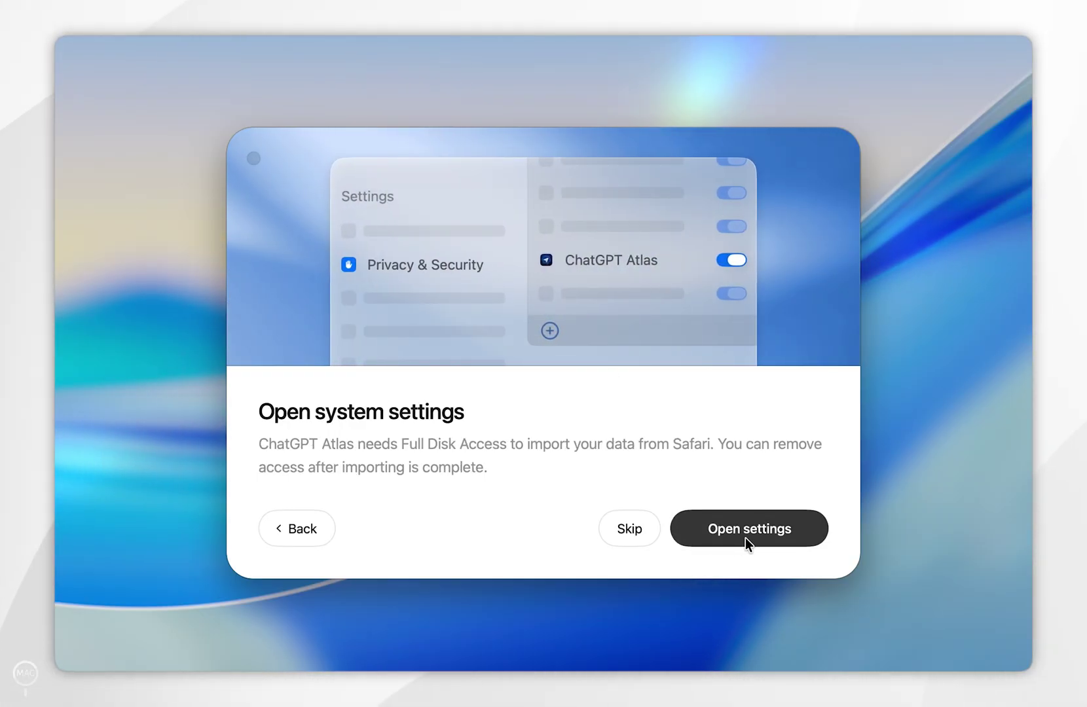
Add ChatGPT Atlas.app to Full Disk Access in System Settings, then quit and reopen Atlas
click(744, 538)
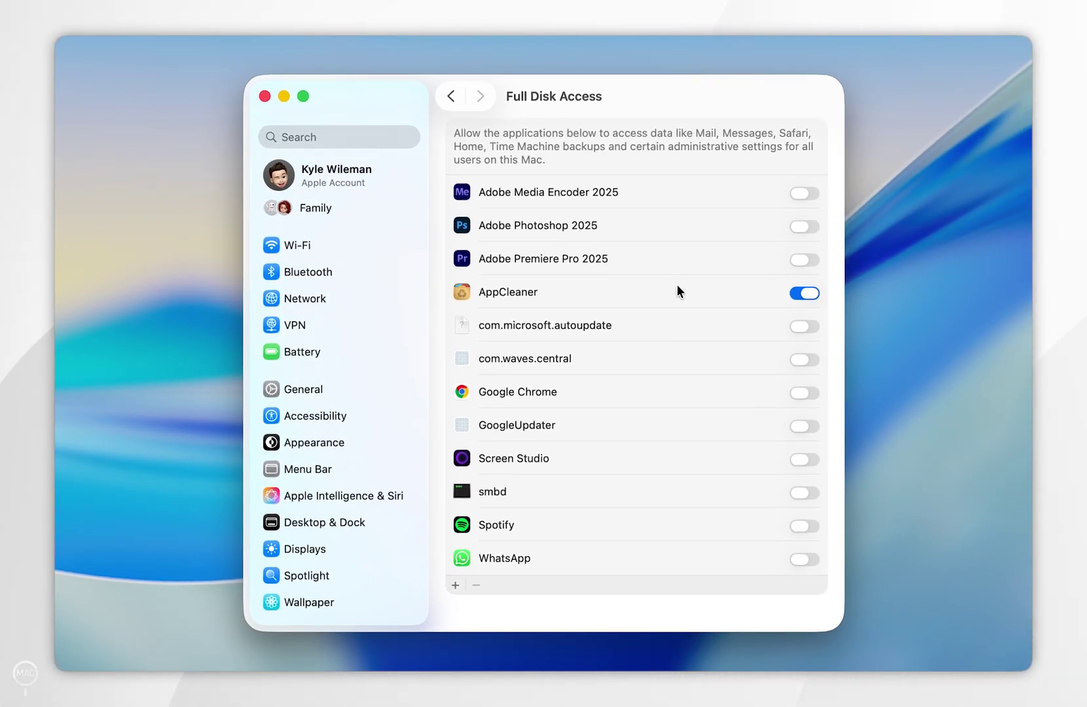
click(452, 582)
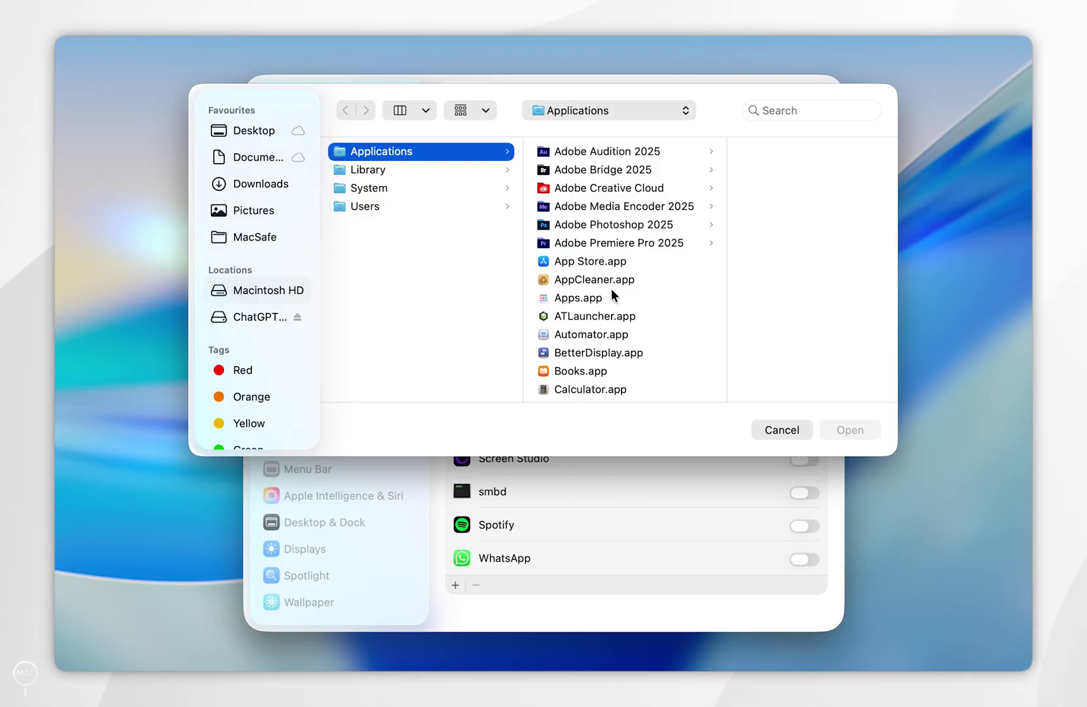
scroll(611, 288, down, 5)
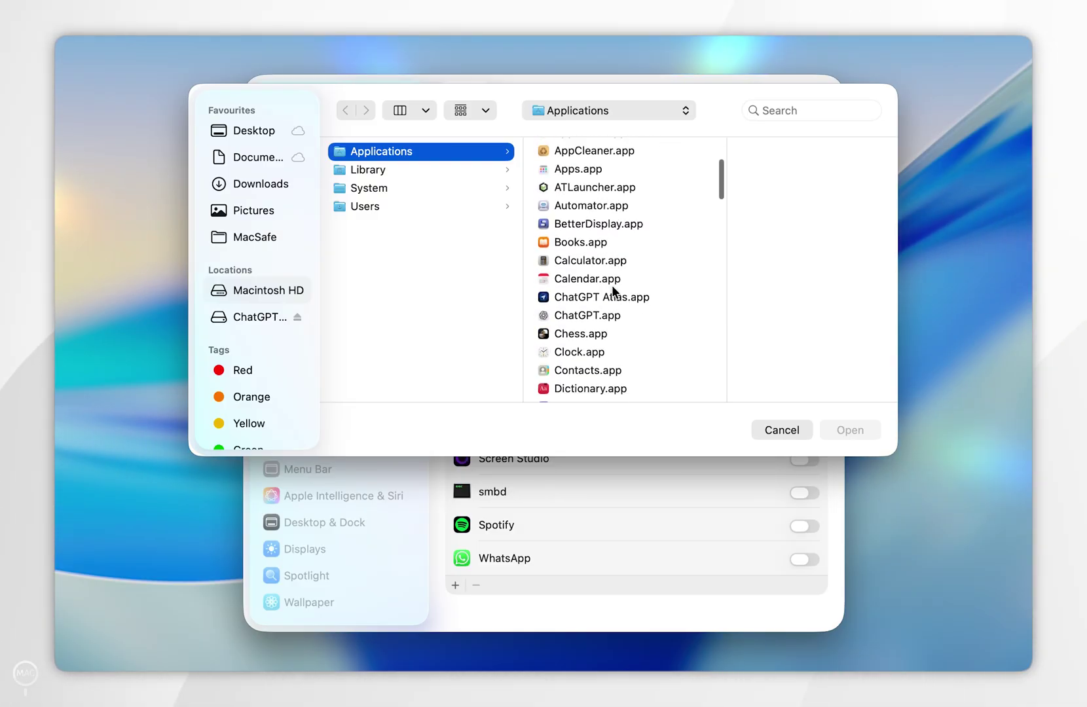
scroll(611, 286, down, 1)
click(595, 286)
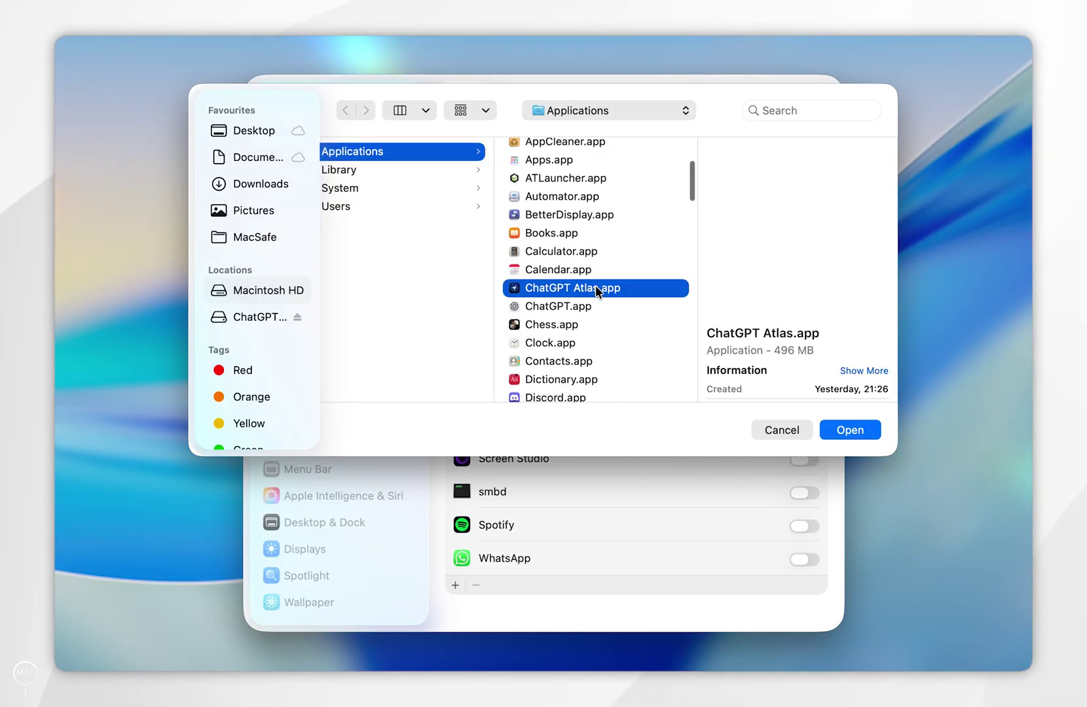
click(852, 431)
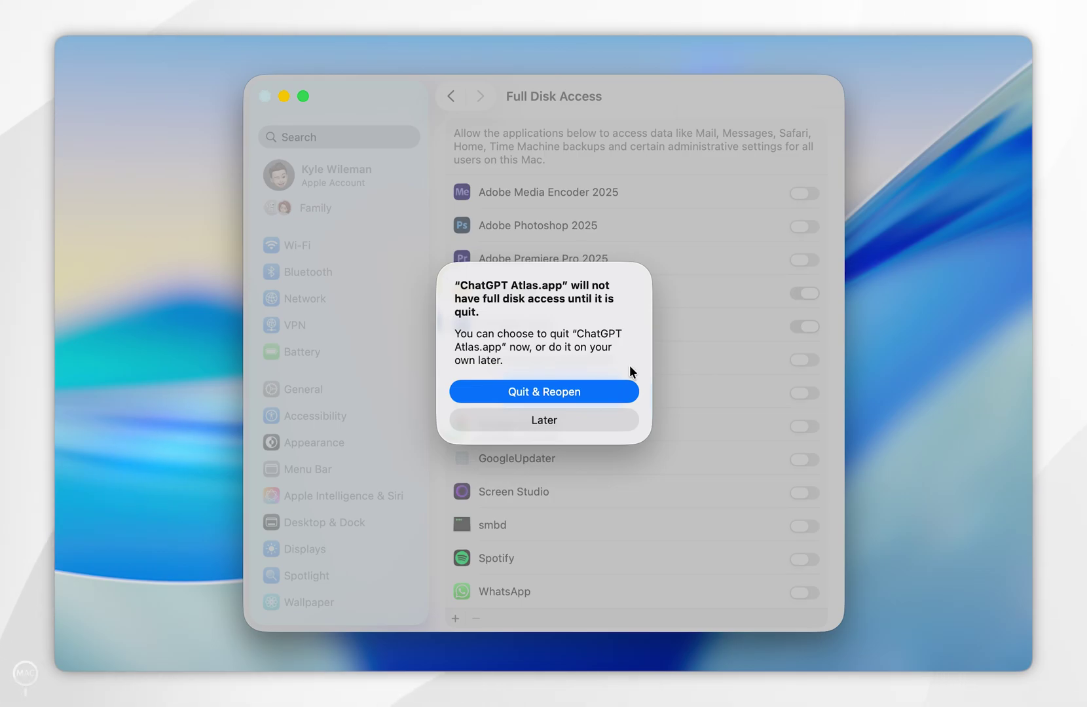
click(529, 392)
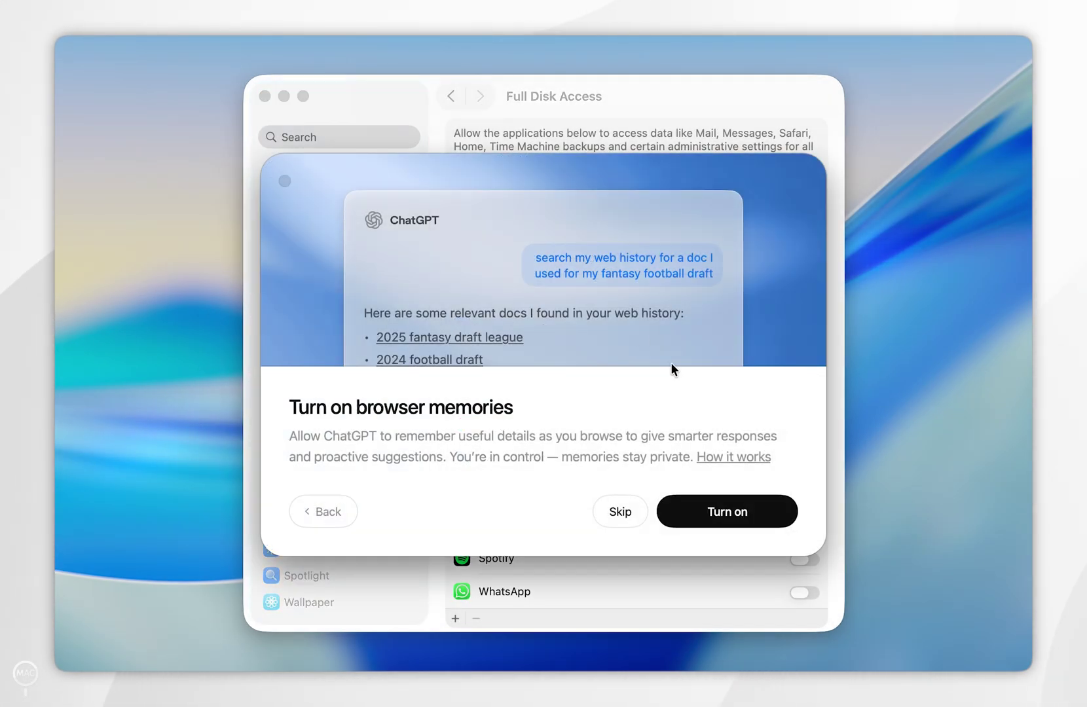
Close System Settings, turn on browser memories, skip the introductions, and set ChatGPT Atlas as default browser
click(265, 95)
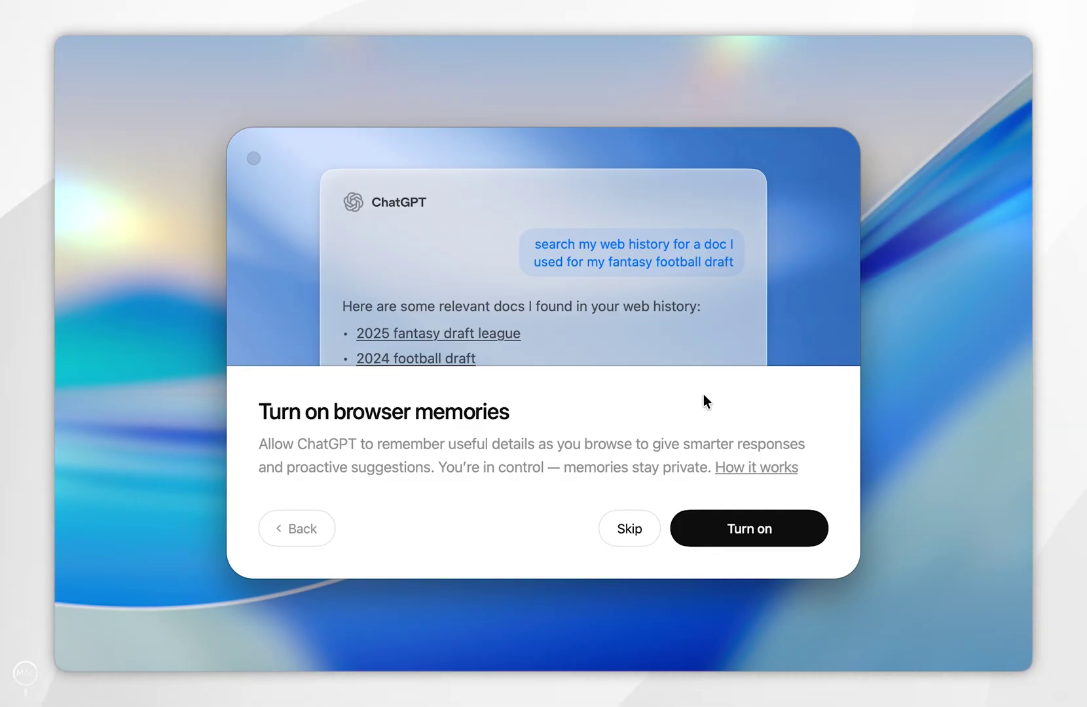
click(775, 532)
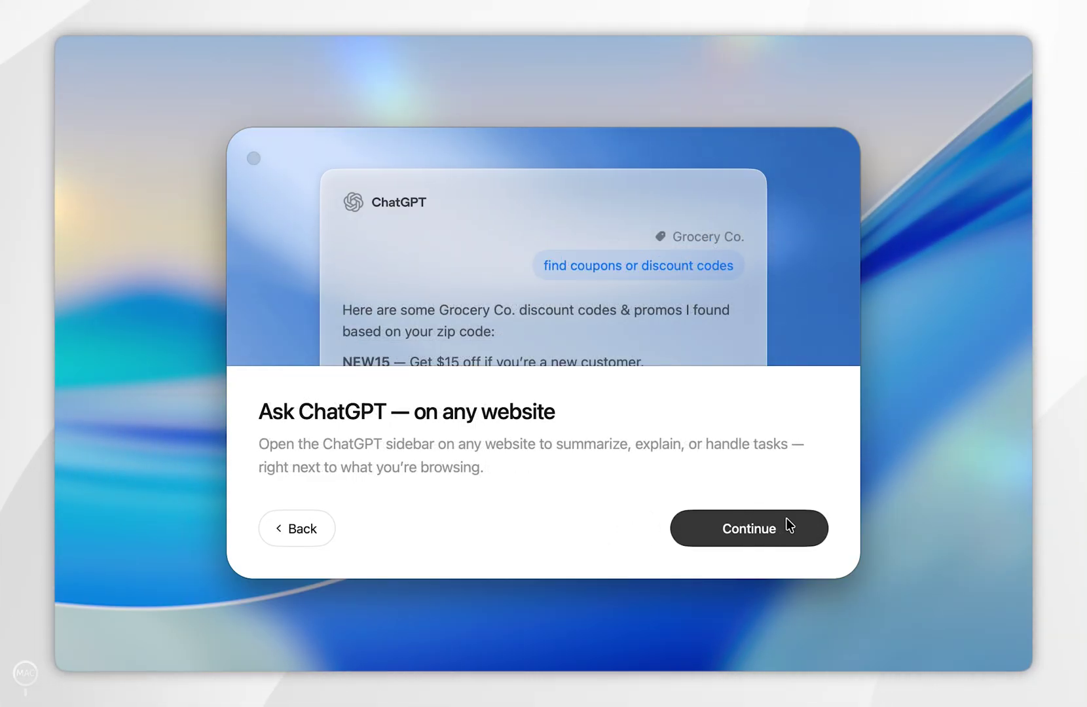
click(789, 529)
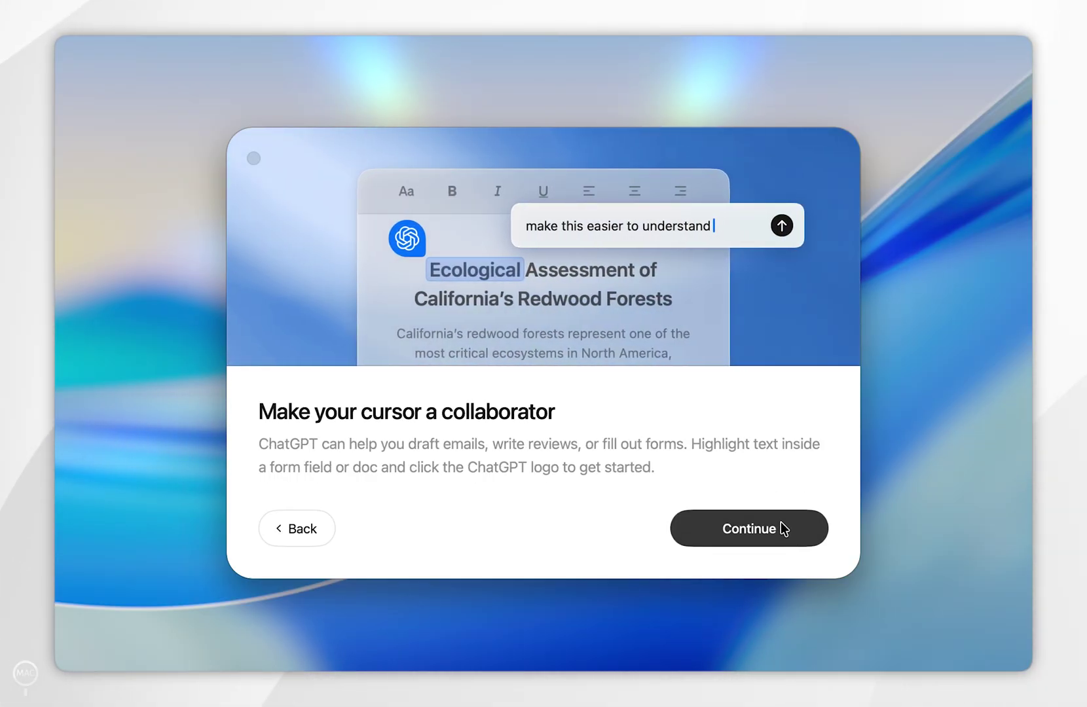
click(781, 523)
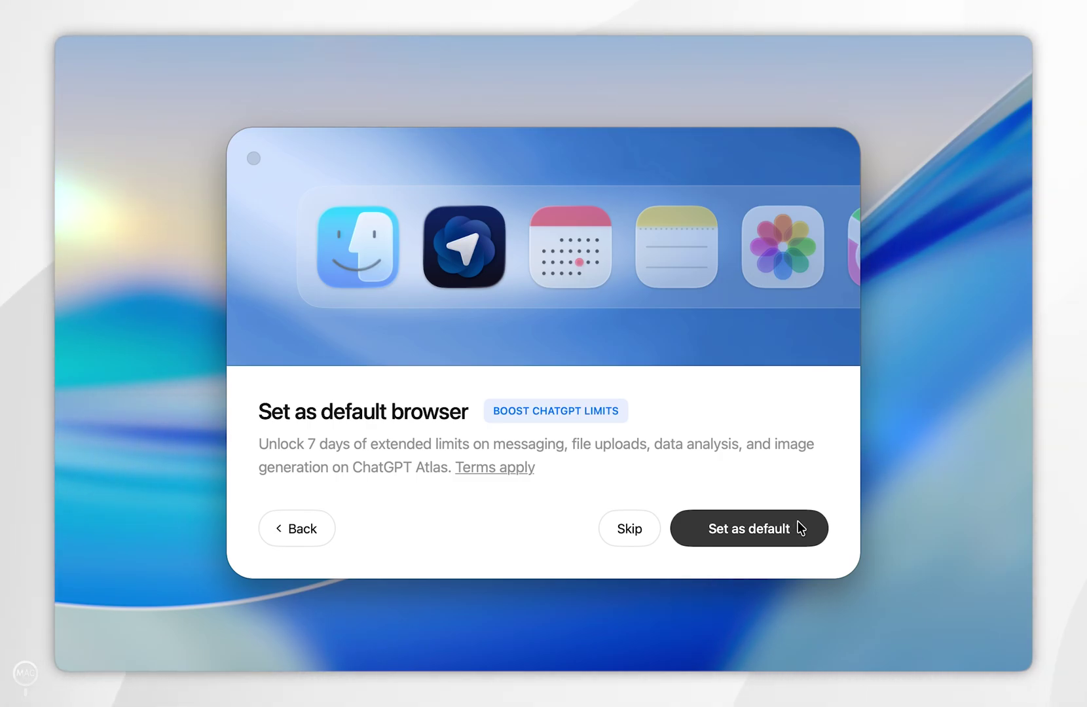
click(800, 528)
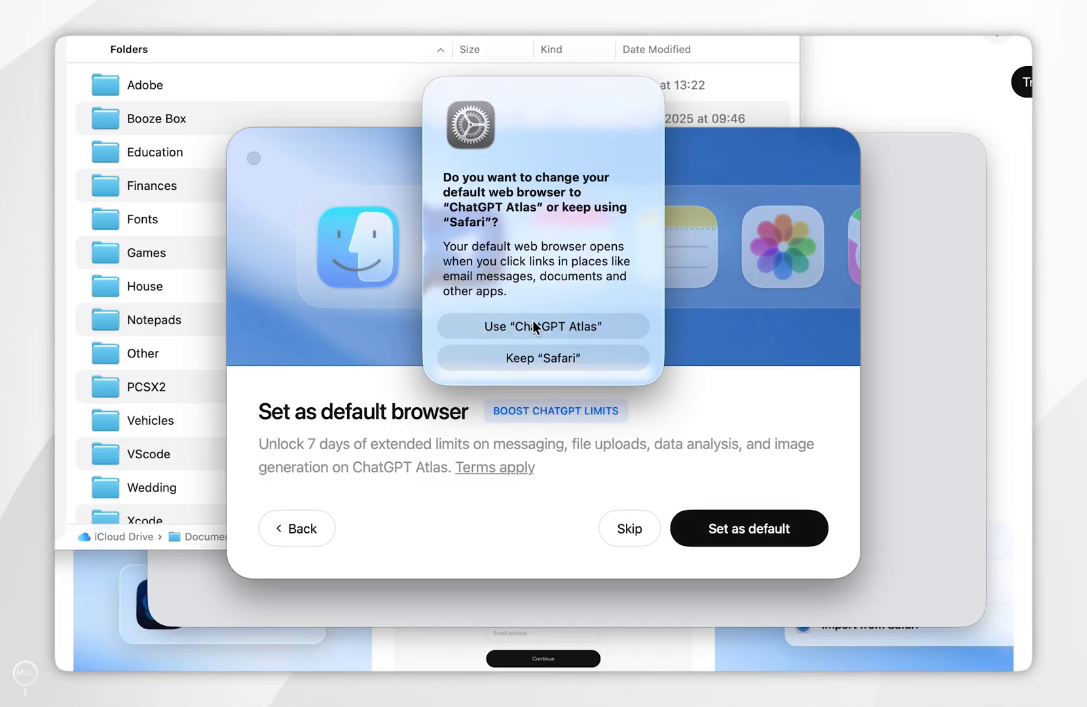
click(626, 327)
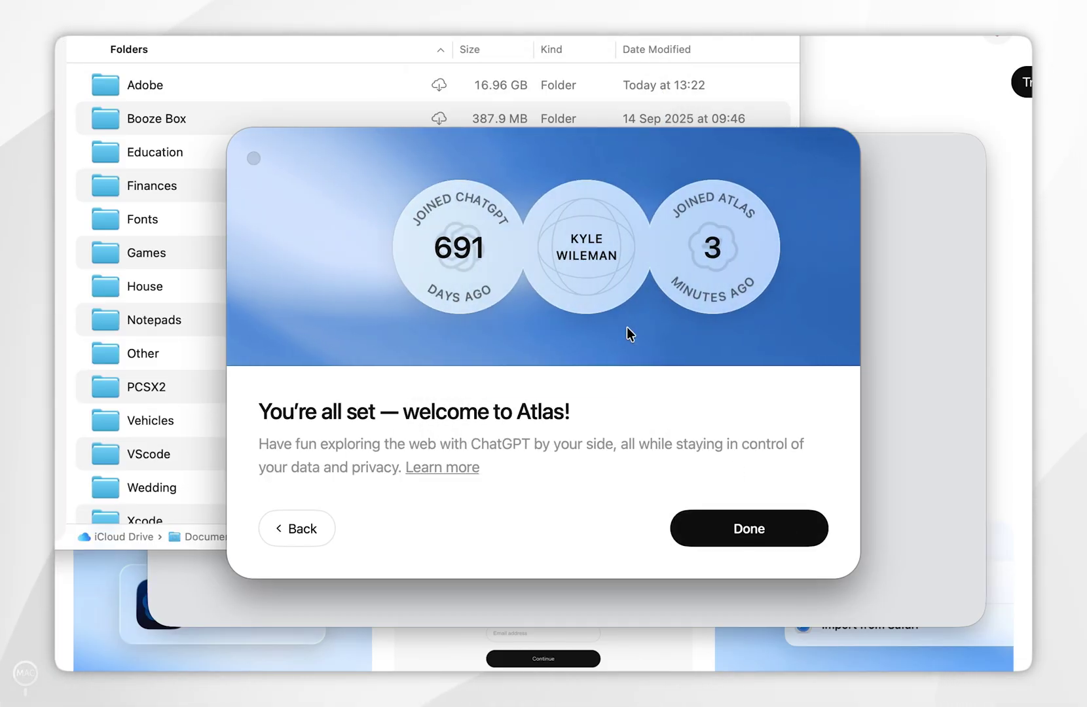
Finish onboarding to the New Tab page, then choose Incognito window from the profile menu
click(776, 525)
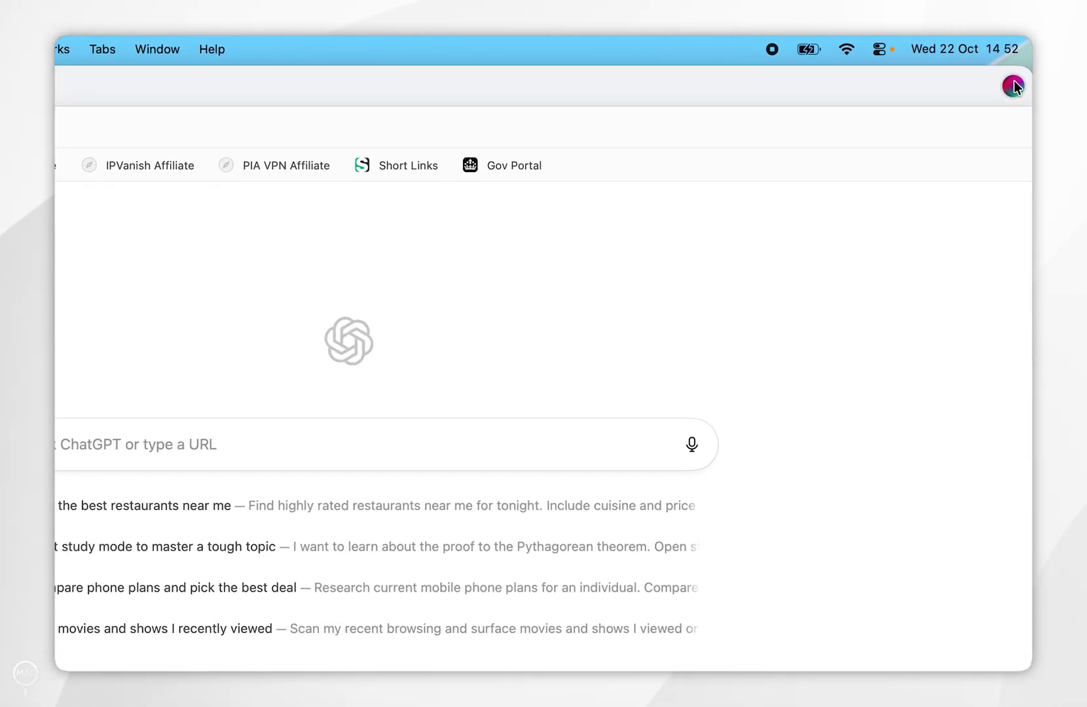
click(1014, 87)
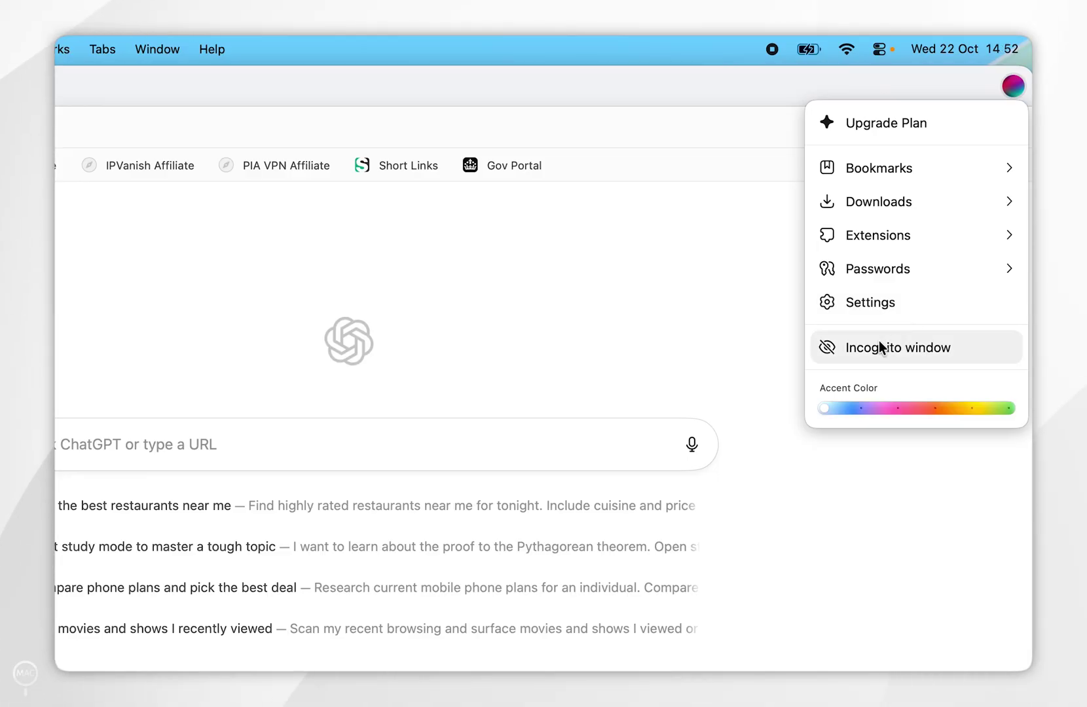
click(973, 348)
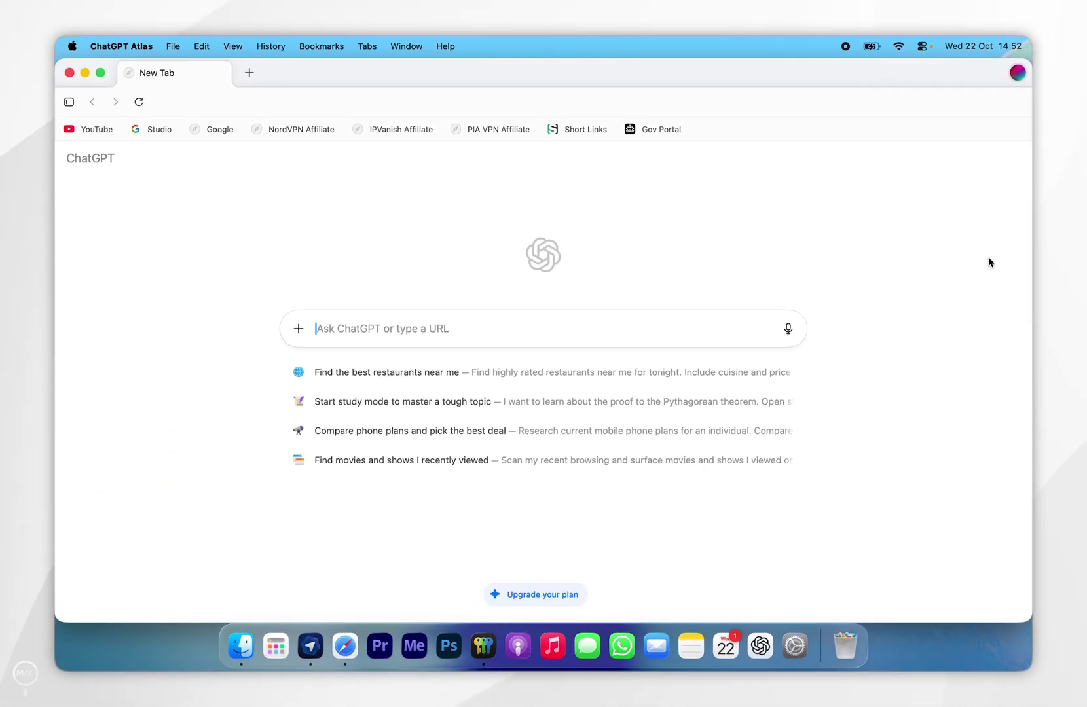